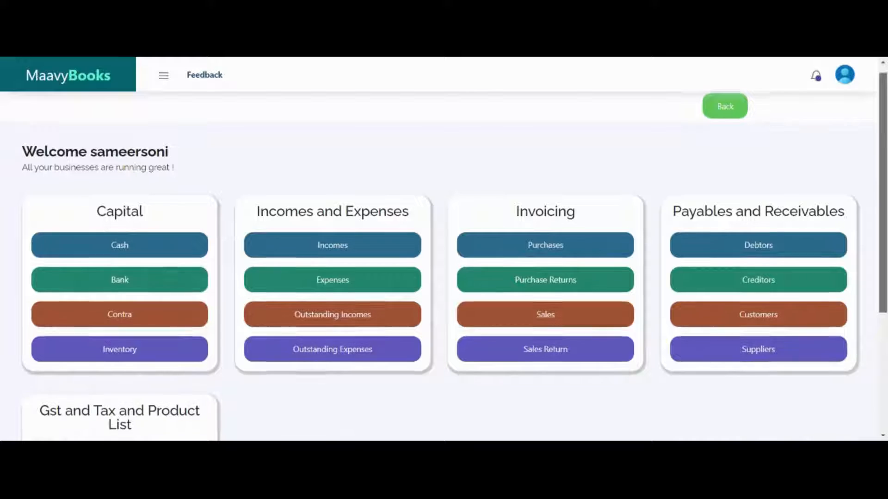
Step: Open the Incomes book from the Incomes and Expenses group
scroll(871, 169, "down", 3)
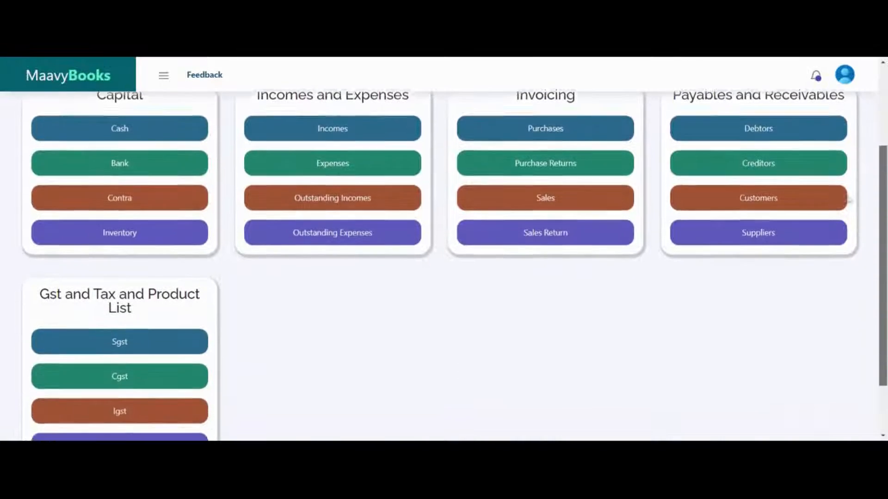
scroll(869, 185, "up", 3)
scroll(454, 266, "up", 2)
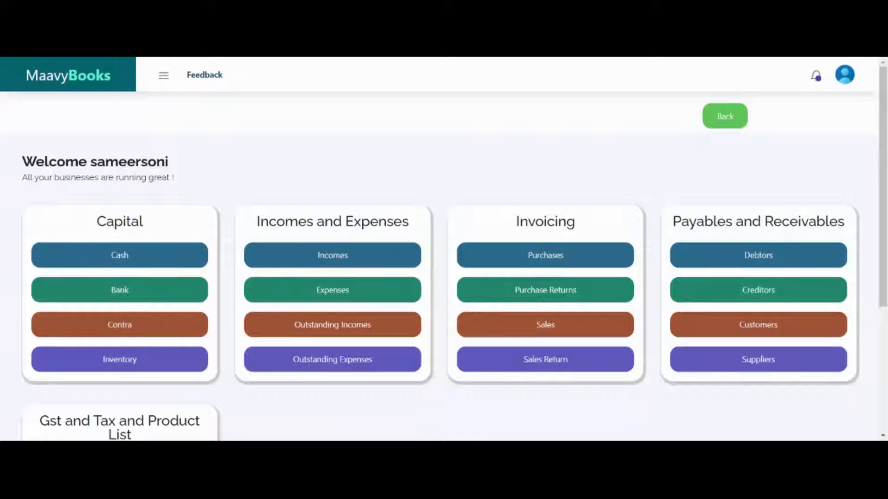
left_click(333, 255)
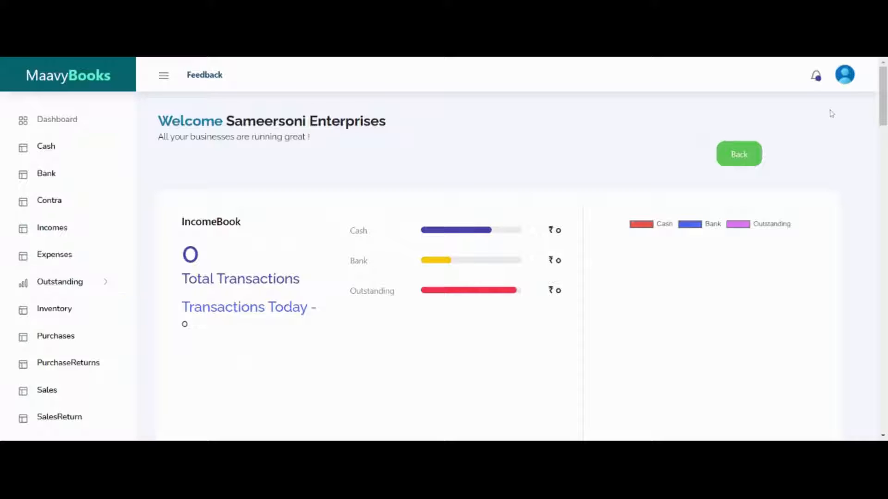
Step: Set the date of the new IncomeBook entry to 22-04-2022
scroll(882, 106, "down", 1)
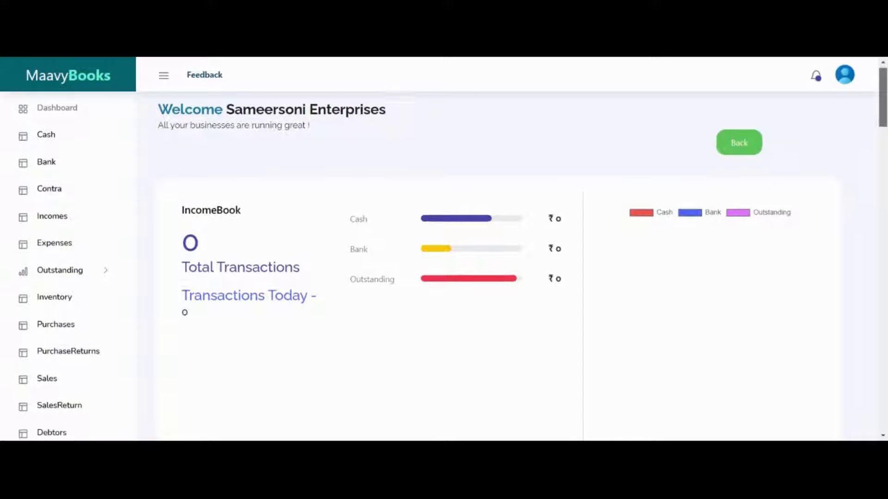
left_click_drag(883, 107, 882, 149)
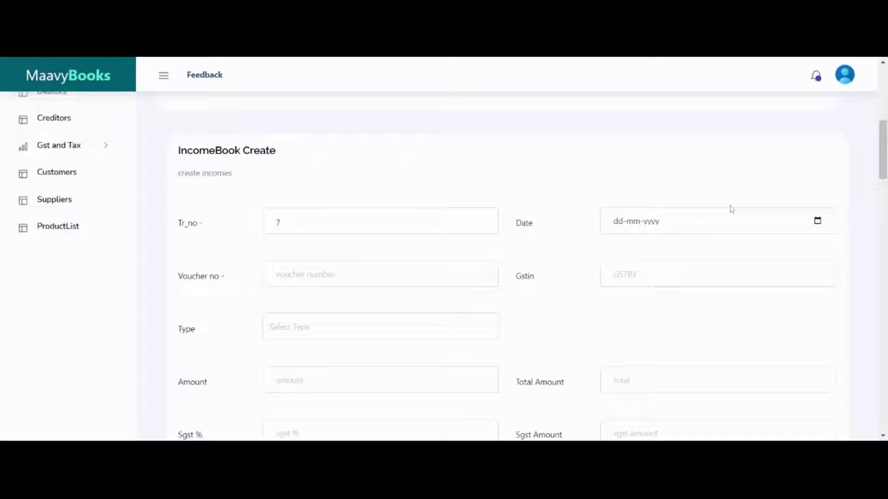
left_click(816, 224)
left_click(725, 356)
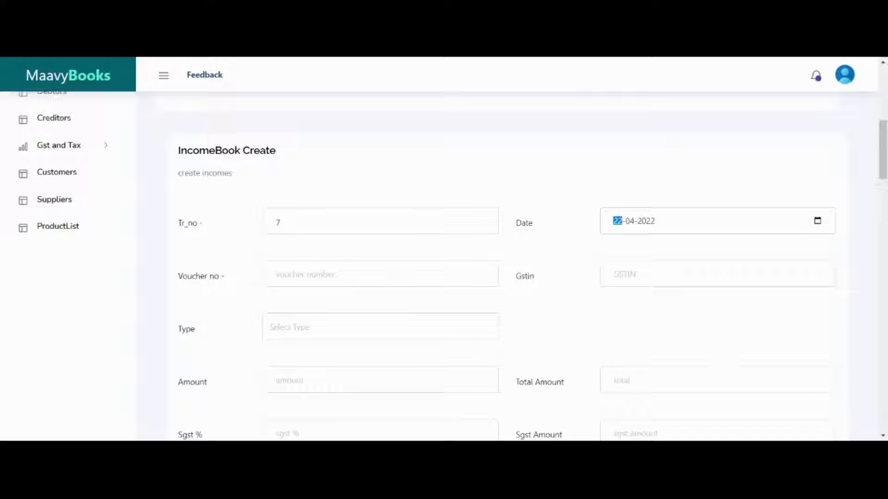
Step: Enter voucher number 12456 and fill in the GSTIN with the previously used suggestion
left_click(315, 275)
type("12456")
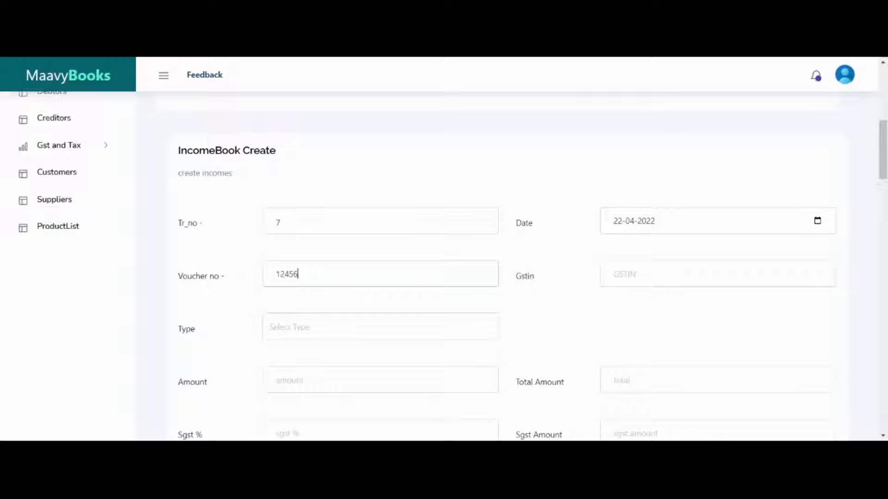
key("Tab")
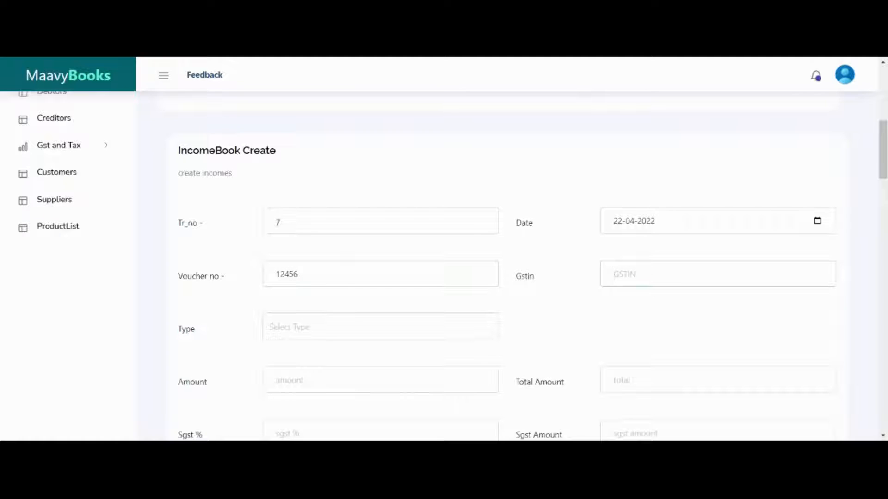
key("Down")
key("Return")
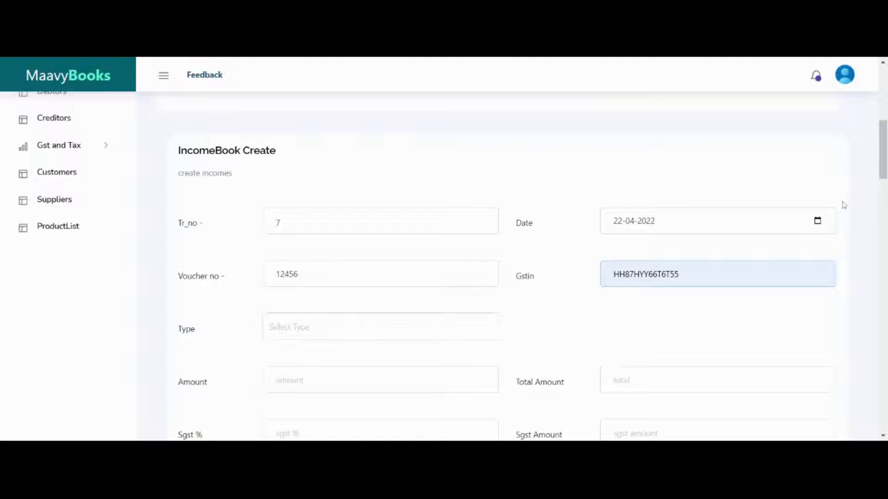
Step: Try the Bank and Outstanding options as the income type to compare their extra fields
scroll(842, 194, "down", 4)
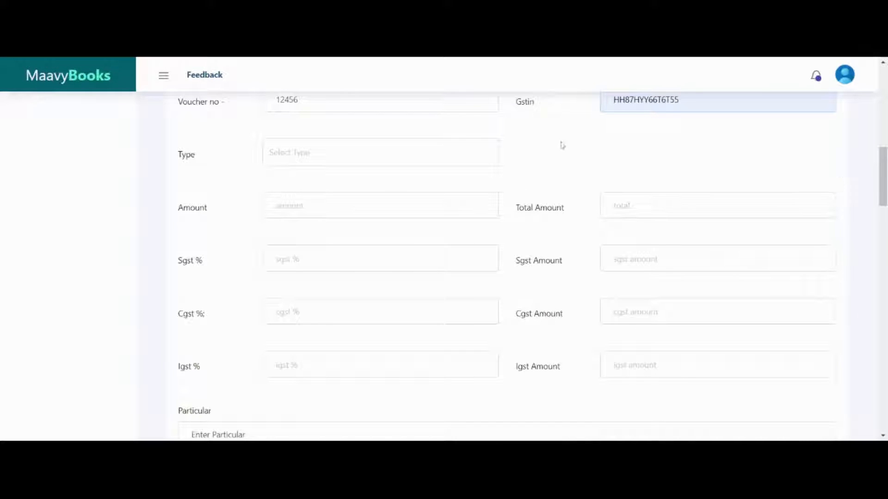
left_click(456, 156)
left_click(419, 170)
left_click(383, 179)
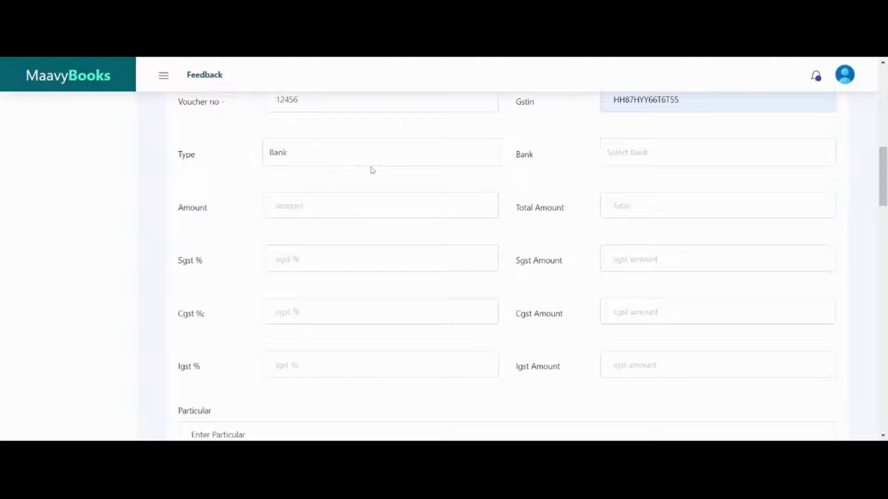
left_click(331, 209)
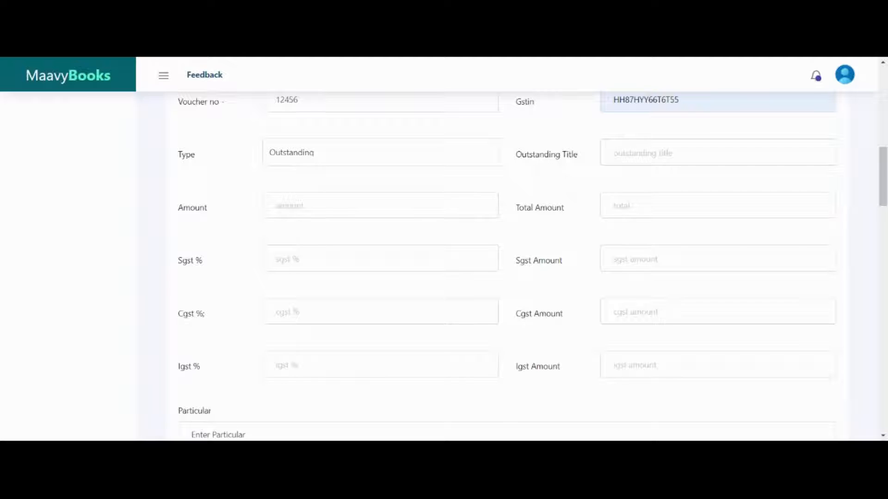
Step: Try the Bank income type with ICICI chosen as the bank
left_click(474, 157)
left_click(433, 184)
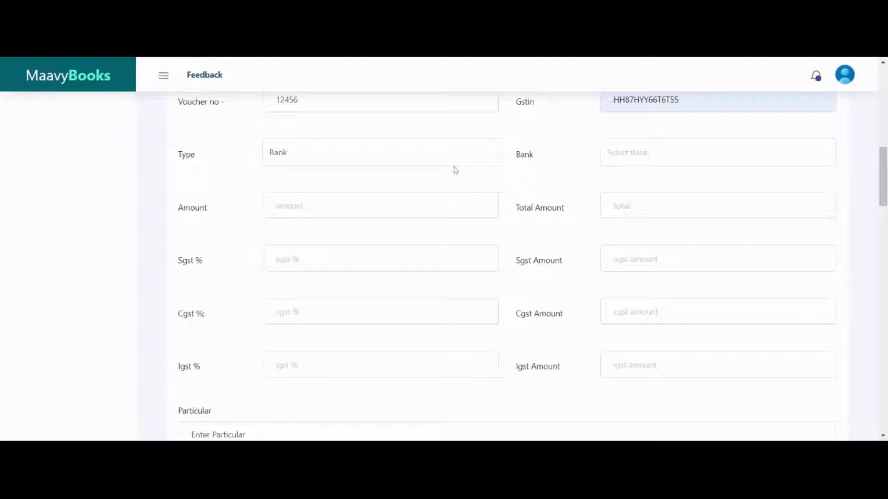
left_click(650, 151)
left_click(638, 171)
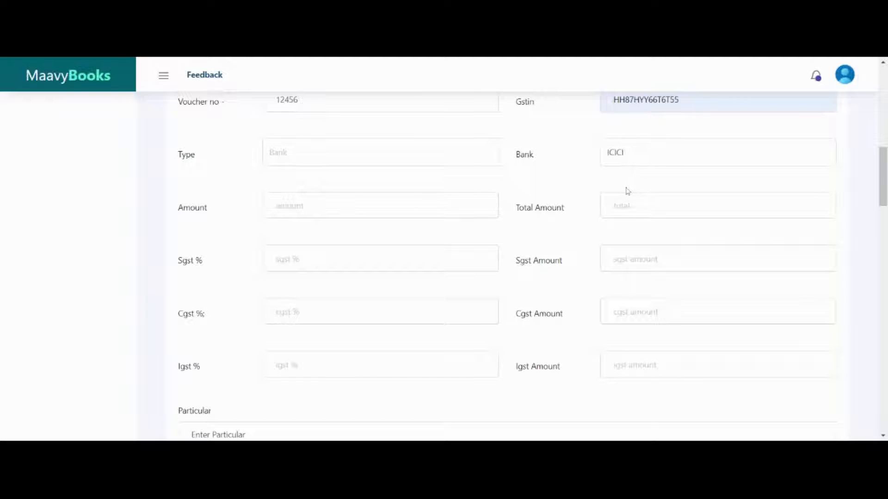
left_click(659, 168)
Step: Try the Outstanding income type and go to its outstanding title
left_click(397, 162)
left_click(348, 186)
left_click(352, 199)
left_click(615, 153)
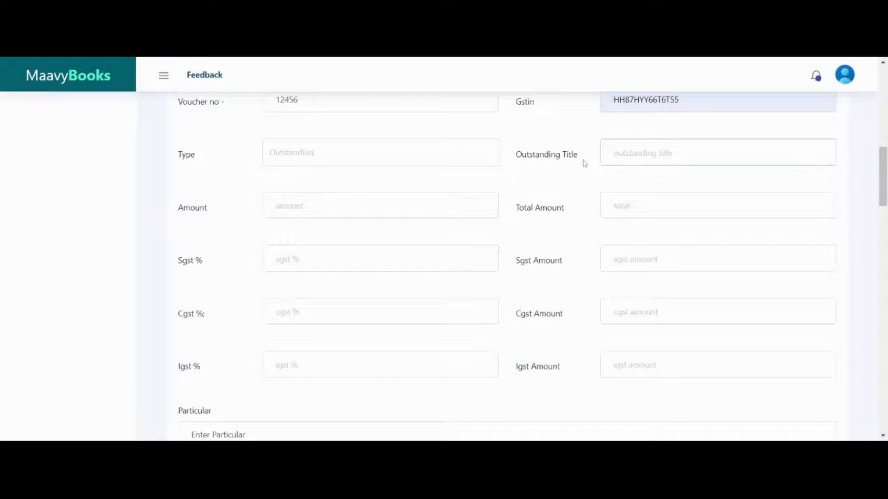
Step: Set the income type to Cash and the amount to 1000.00
left_click(405, 153)
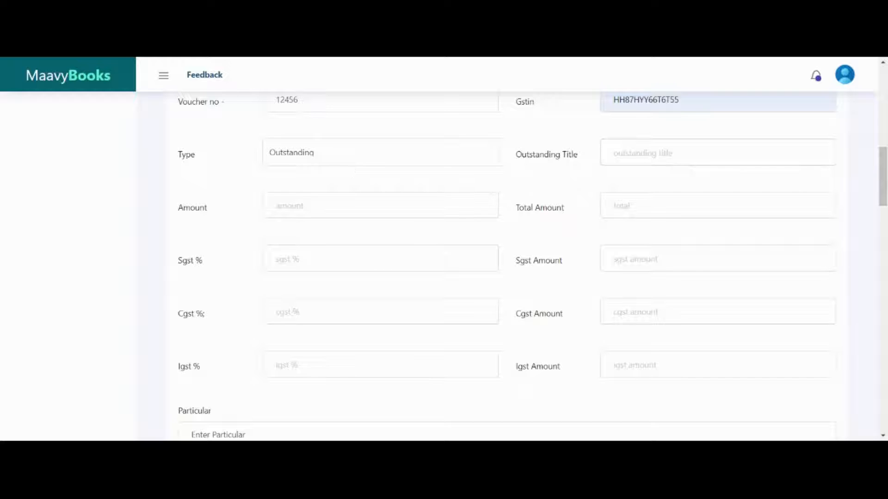
key("Up")
key("Tab")
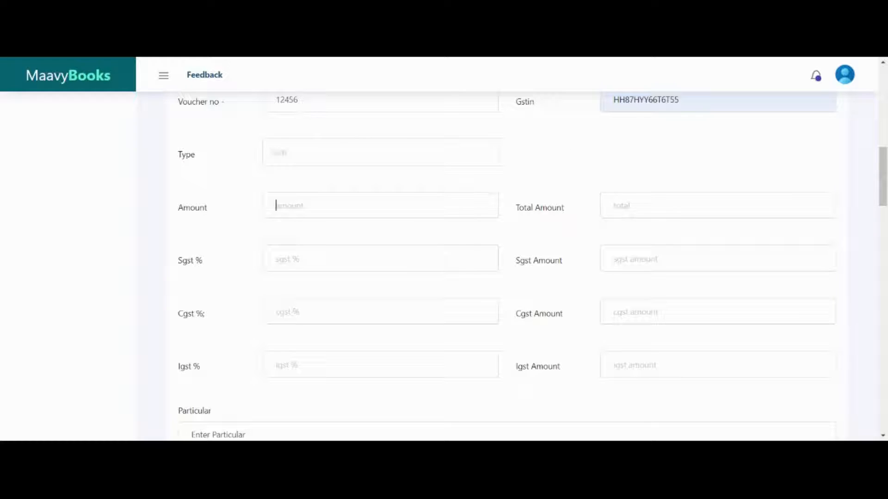
type("1000")
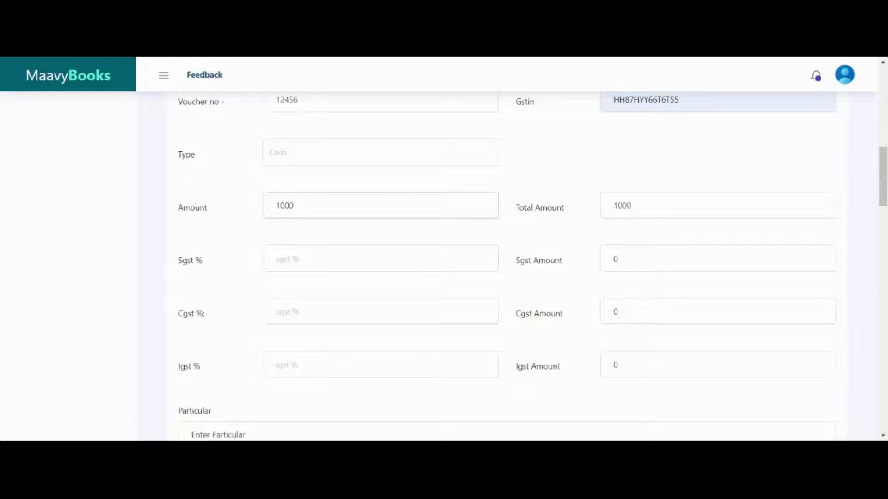
type(".00")
Step: Set both the SGST and the CGST rates of the income entry to 9%
left_click(276, 259)
type("6")
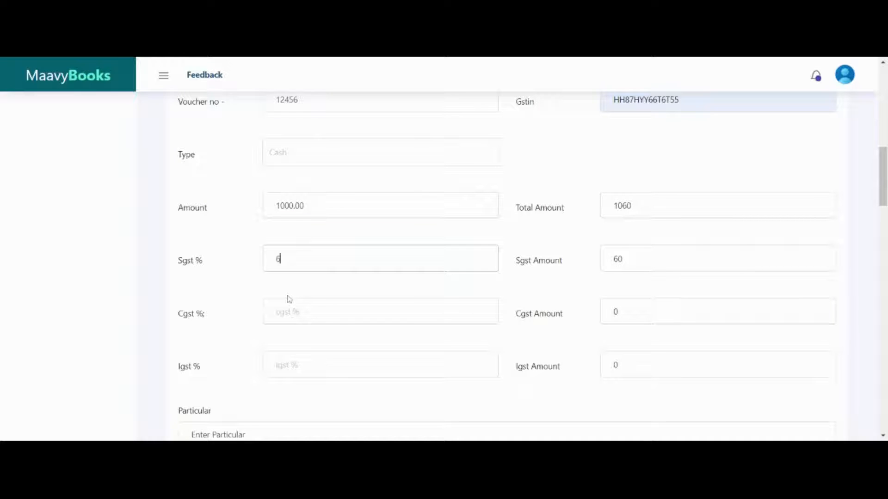
key("BackSpace")
type("18")
key("BackSpace")
key("BackSpace")
type("9")
left_click(282, 312)
type("9")
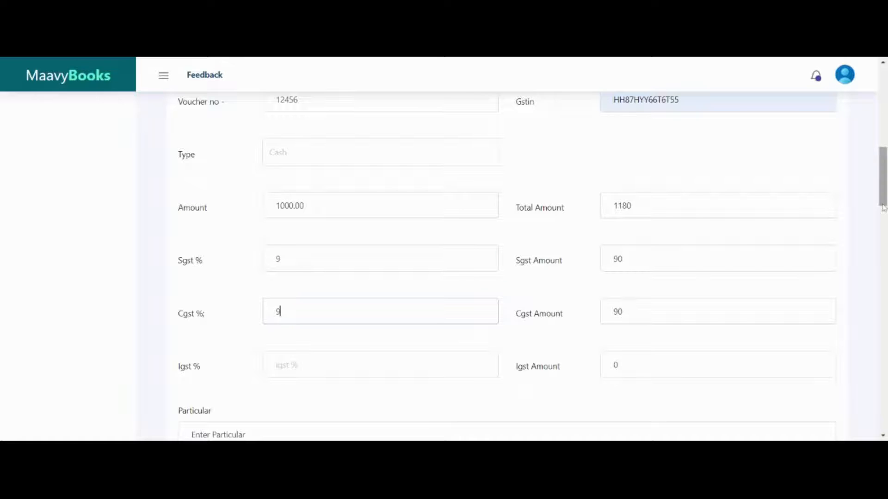
Step: Replace the placeholder text in the entry's Particular description with "cash incomes"
scroll(883, 181, "down", 2)
scroll(863, 226, "down", 2)
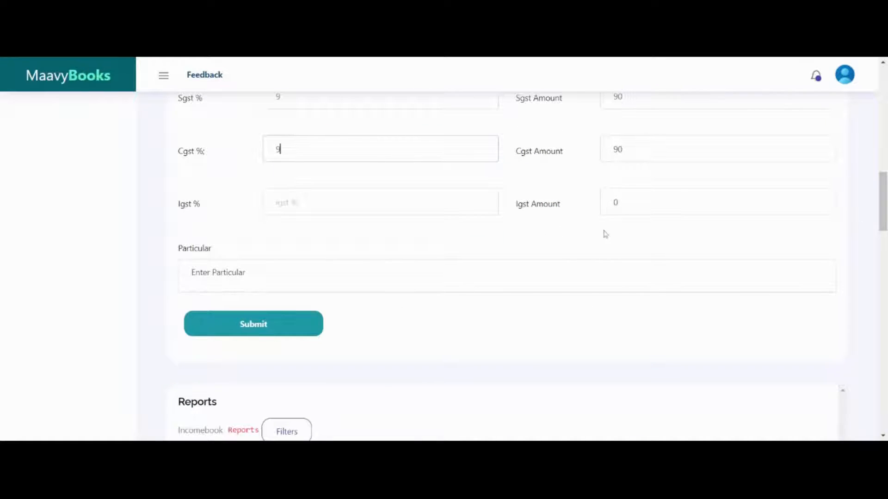
left_click(248, 273)
key("ctrl+a")
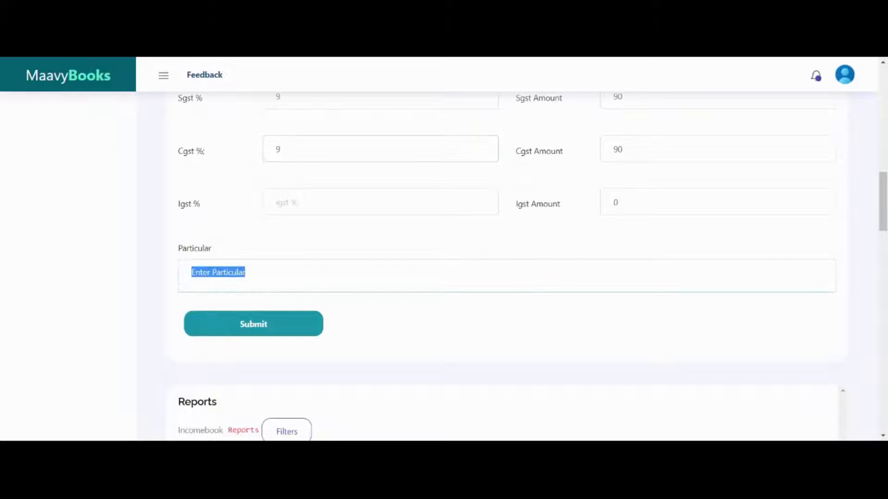
type("cas")
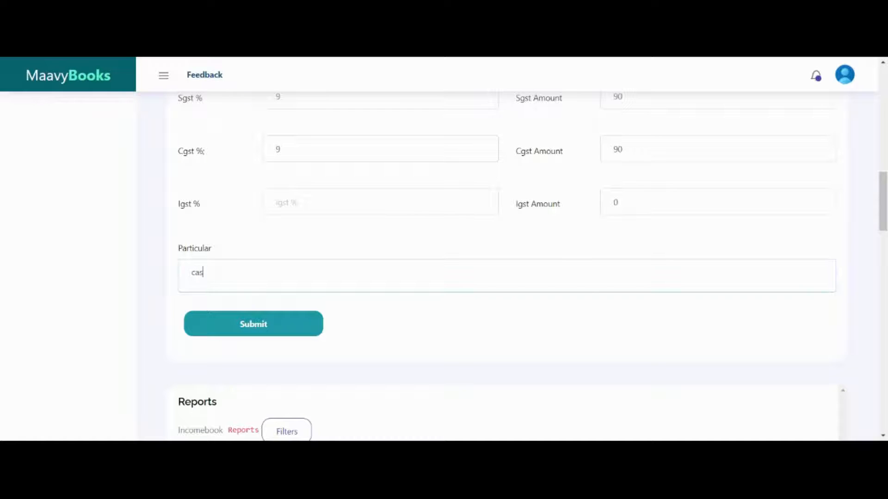
type("h incomes")
Step: Review the completed income entry and submit it
scroll(674, 246, "up", 5)
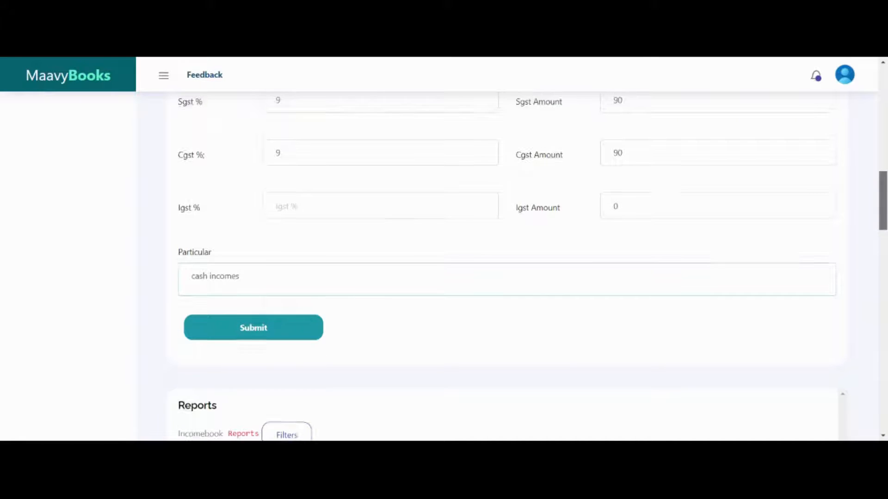
scroll(674, 245, "up", 2)
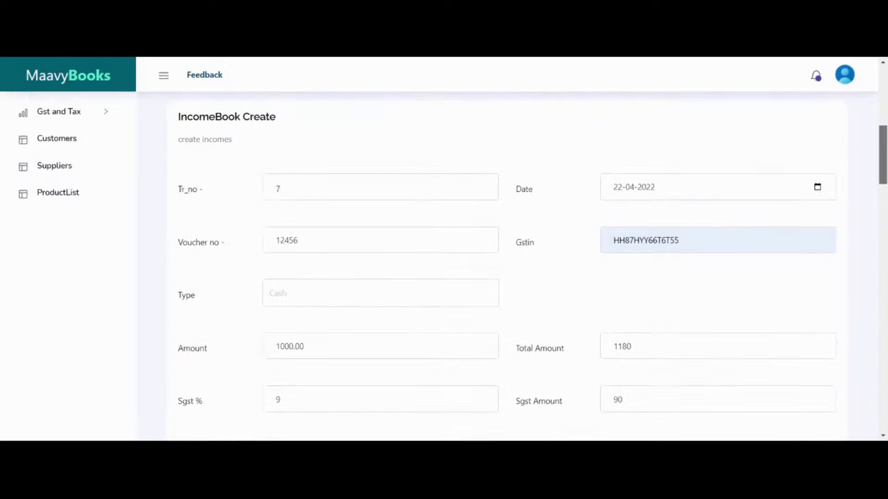
scroll(674, 245, "down", 1)
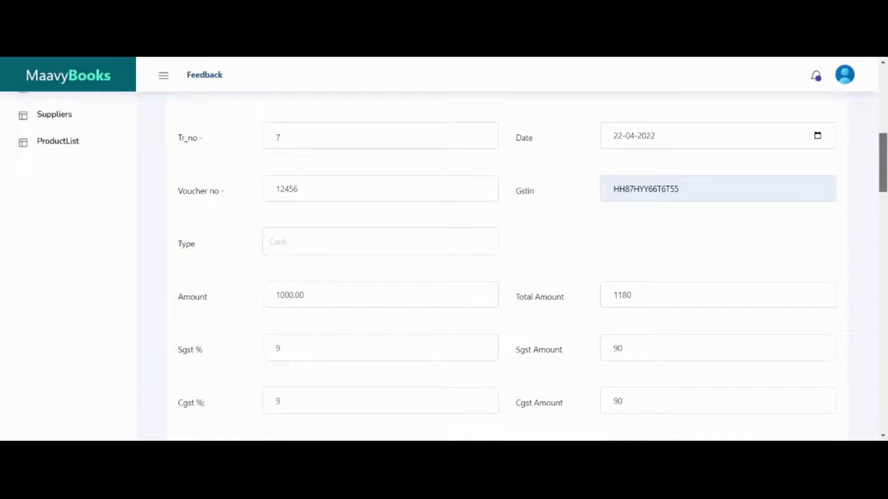
scroll(882, 180, "down", 3)
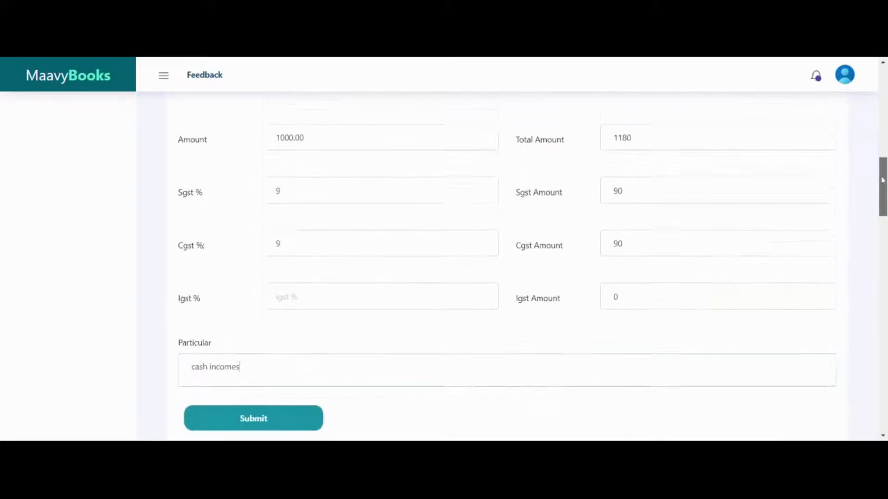
left_click_drag(882, 180, 880, 203)
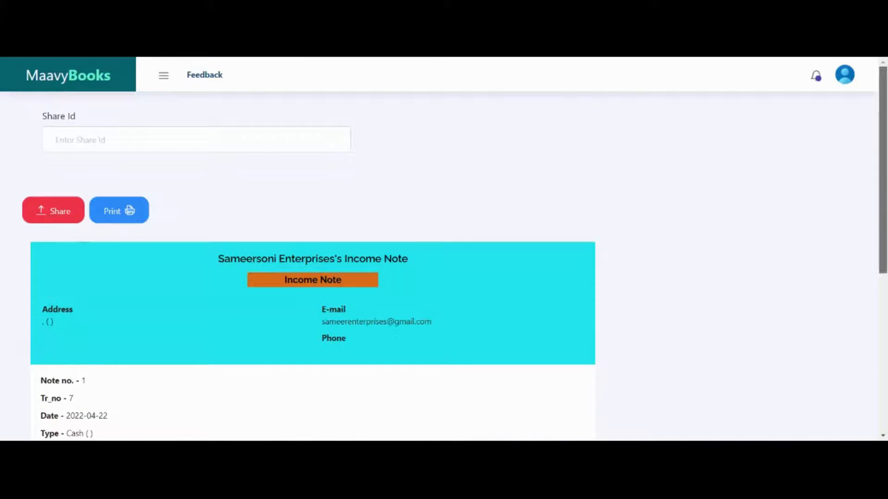
Step: Review the generated income note and share it using the recipient's share ID
scroll(725, 260, "down", 1)
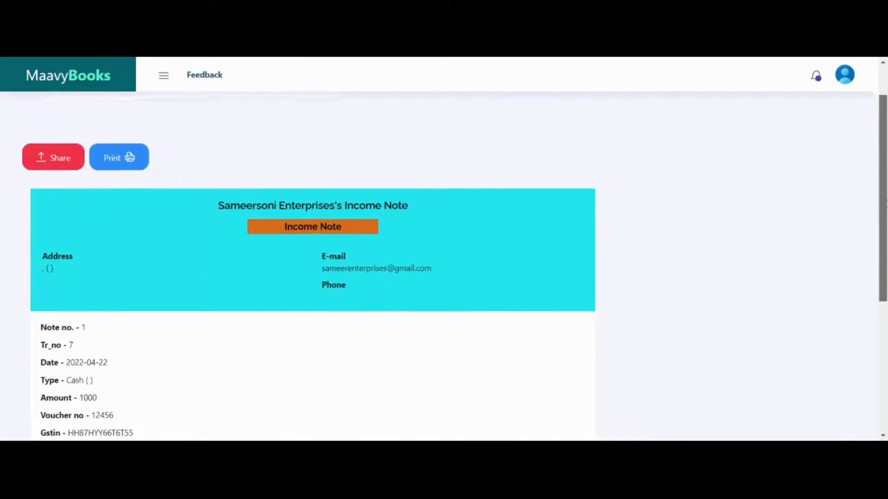
scroll(860, 279, "down", 5)
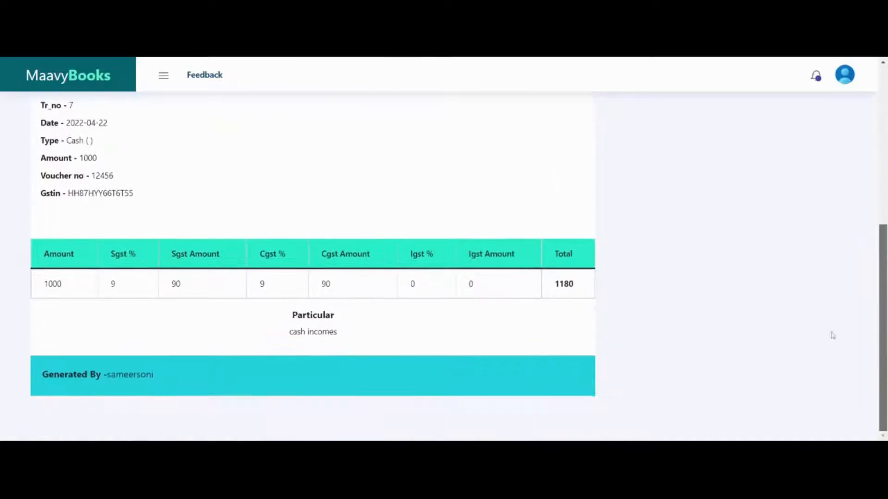
scroll(832, 335, "up", 5)
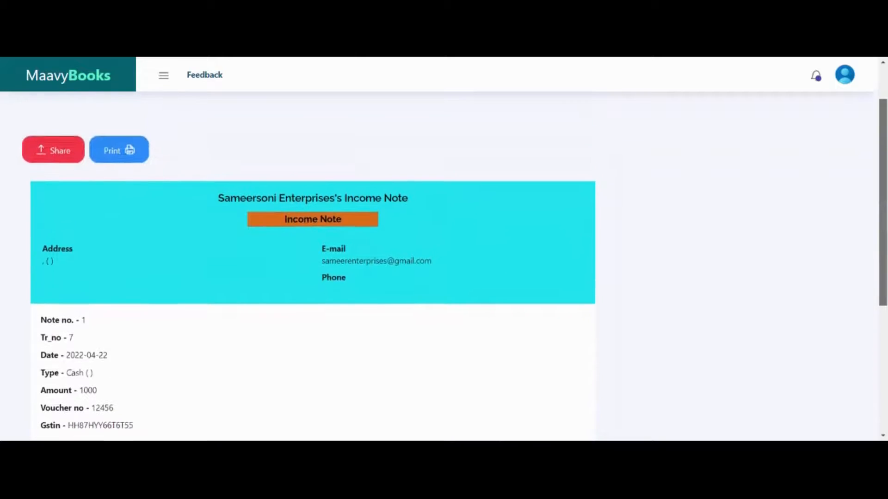
scroll(444, 250, "up", 1)
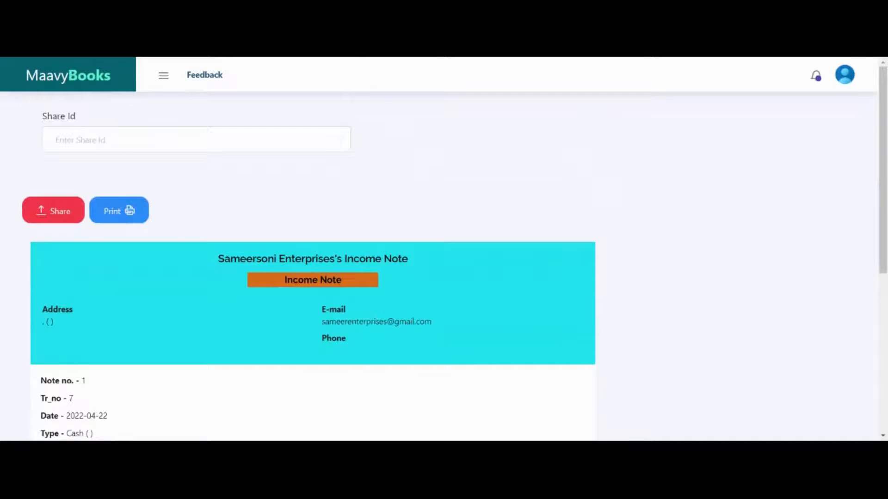
type("samee")
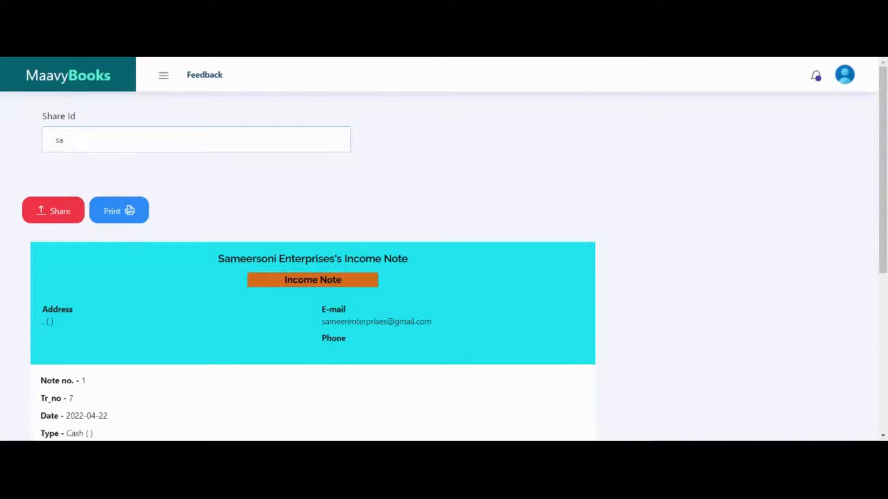
type("renterprises")
left_click(59, 220)
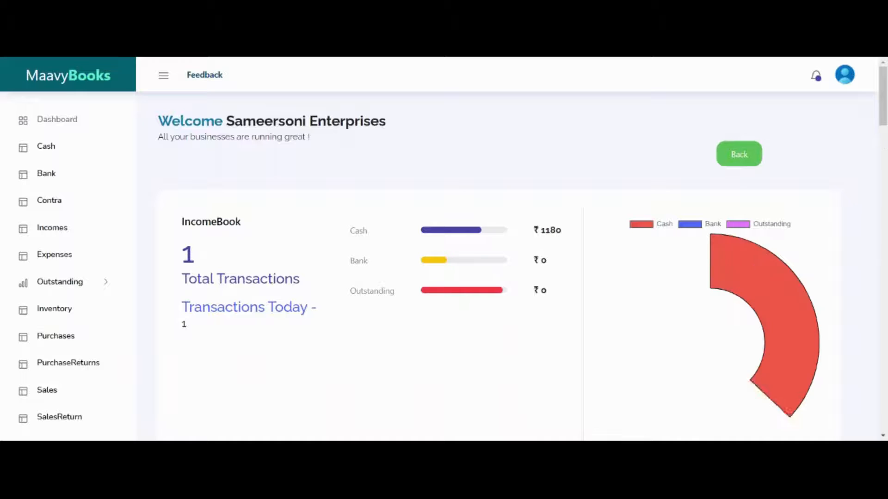
Step: Review the IncomeBook's transaction totals, payment type chart and income creation form
scroll(508, 266, "down", 1)
scroll(884, 131, "down", 2)
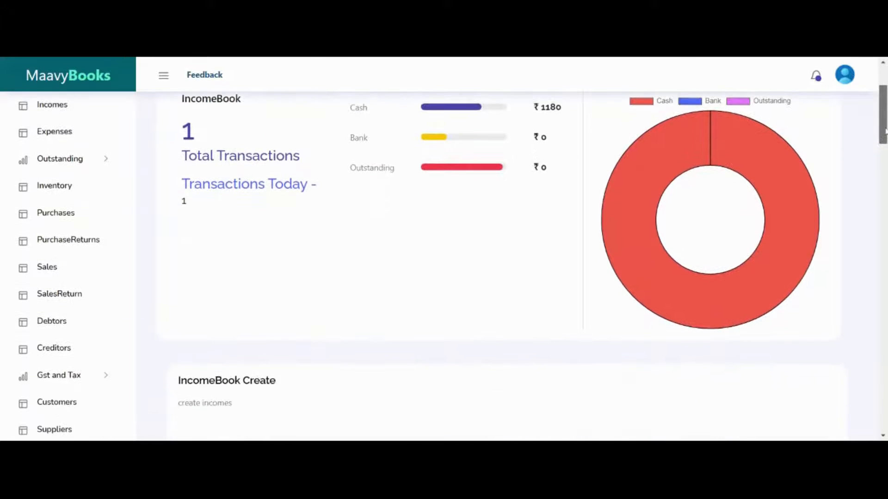
scroll(884, 131, "down", 2)
scroll(884, 131, "up", 3)
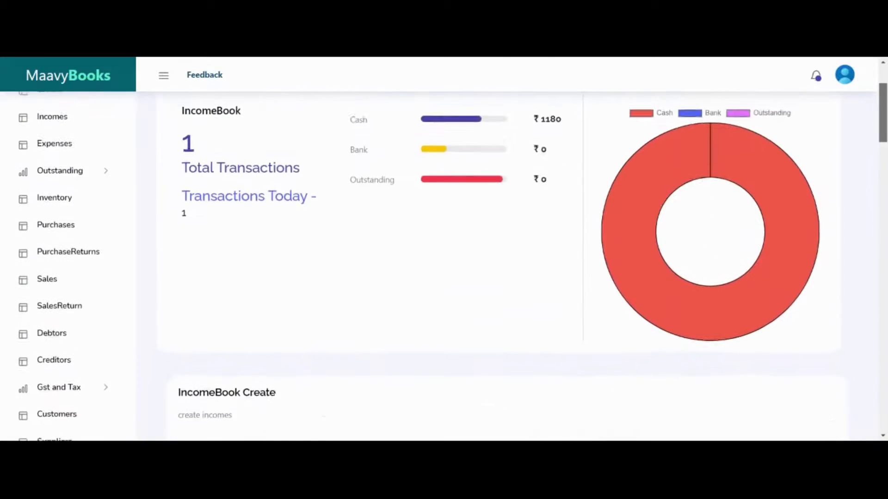
scroll(855, 204, "down", 10)
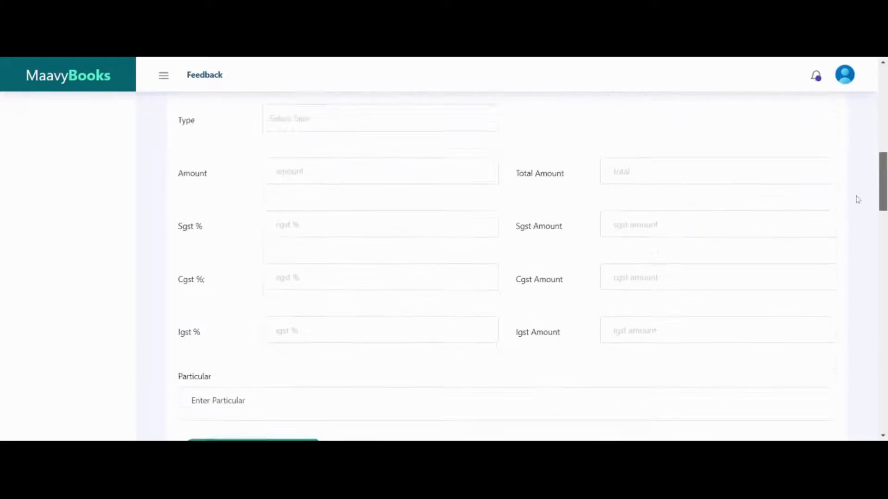
scroll(849, 211, "up", 5)
scroll(856, 217, "down", 6)
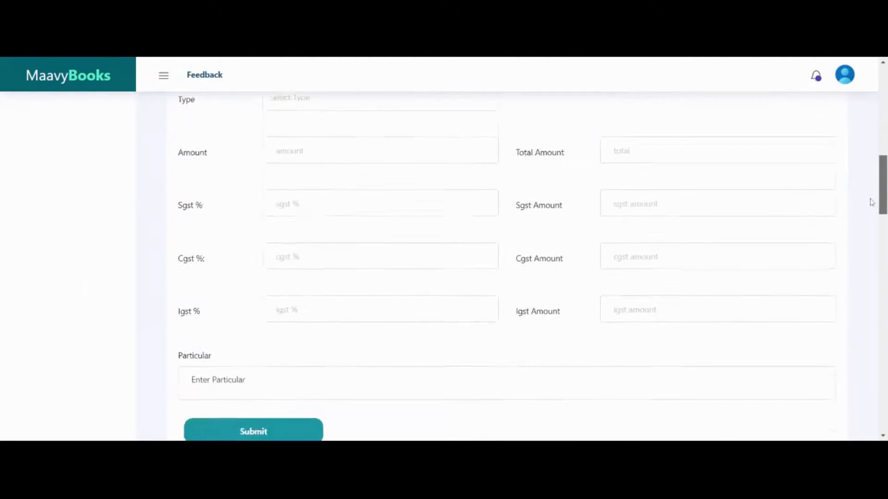
Step: Find the cash incomes entry in the IncomeBook reports and view its income note
scroll(863, 228, "down", 6)
scroll(876, 240, "up", 3)
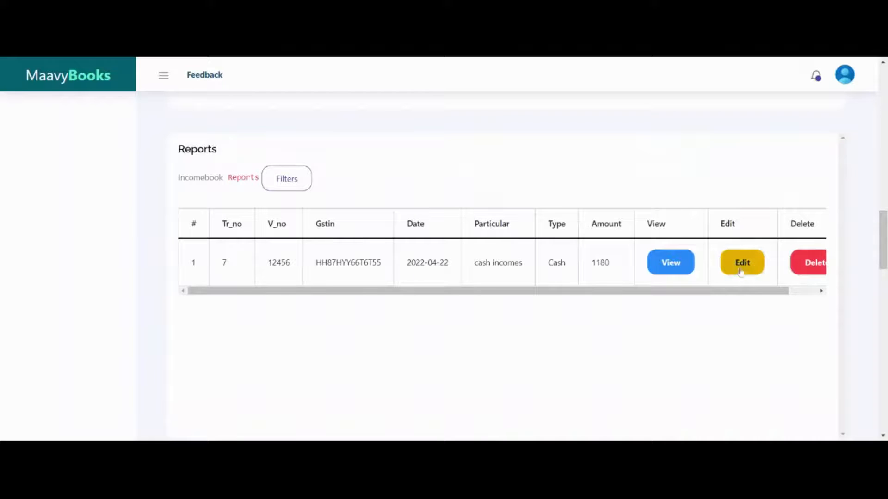
left_click(675, 273)
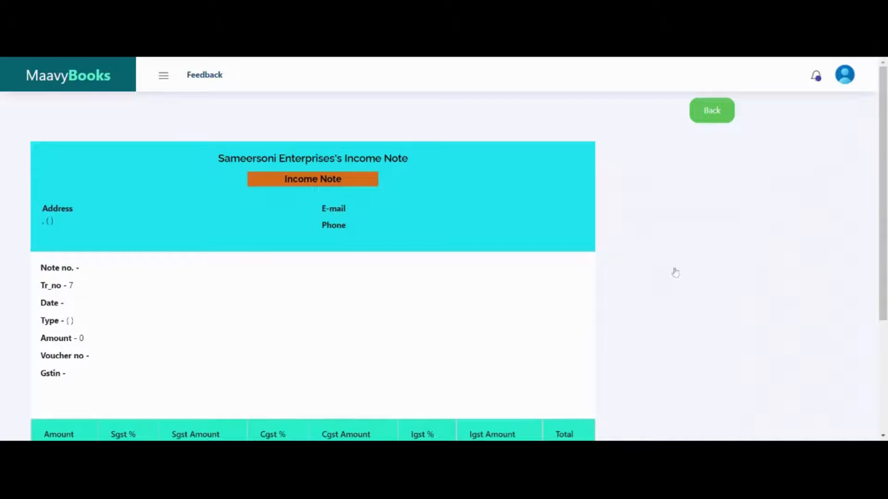
left_click_drag(883, 182, 850, 154)
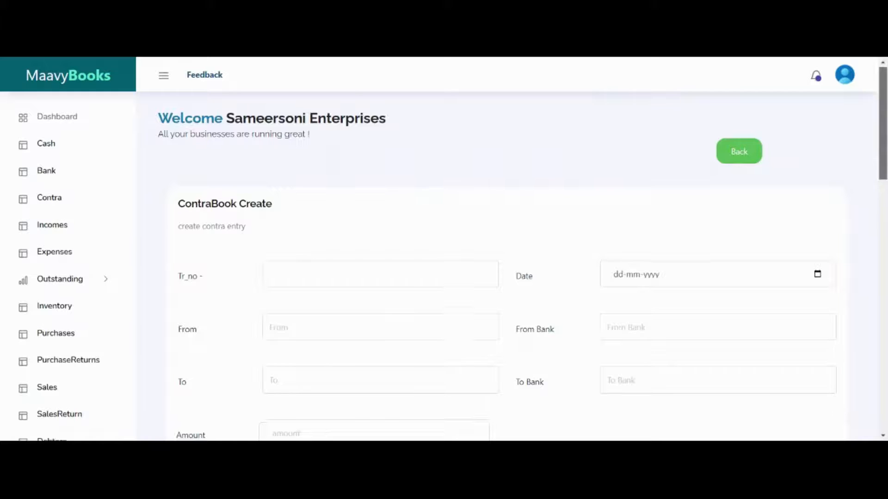
Step: Look over the ContraBook's reports table and its report filters
left_click_drag(884, 103, 862, 220)
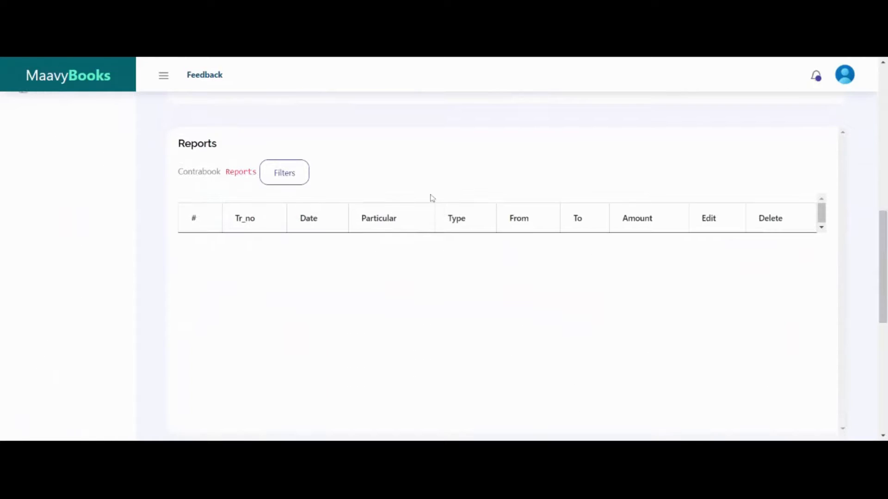
left_click(284, 173)
scroll(509, 277, "up", 10)
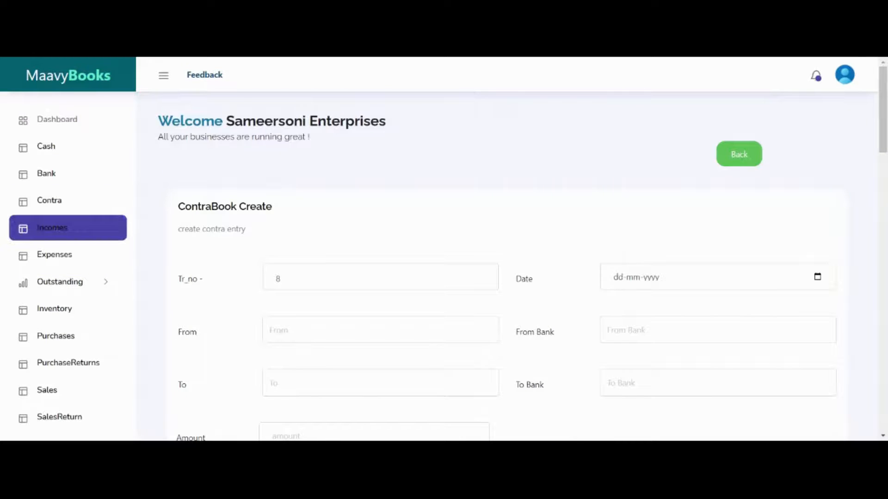
Step: Return to the incomes page and examine its reports, addup history and the full row of the sent income note
left_click(52, 227)
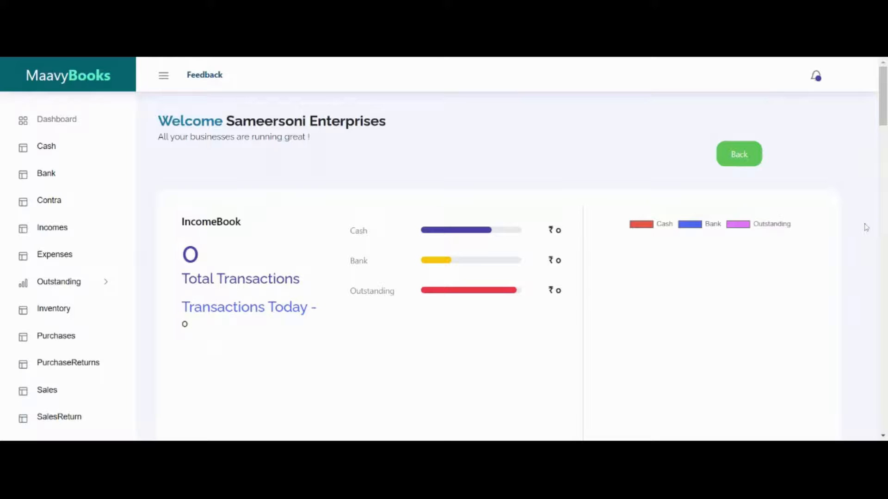
scroll(864, 228, "down", 10)
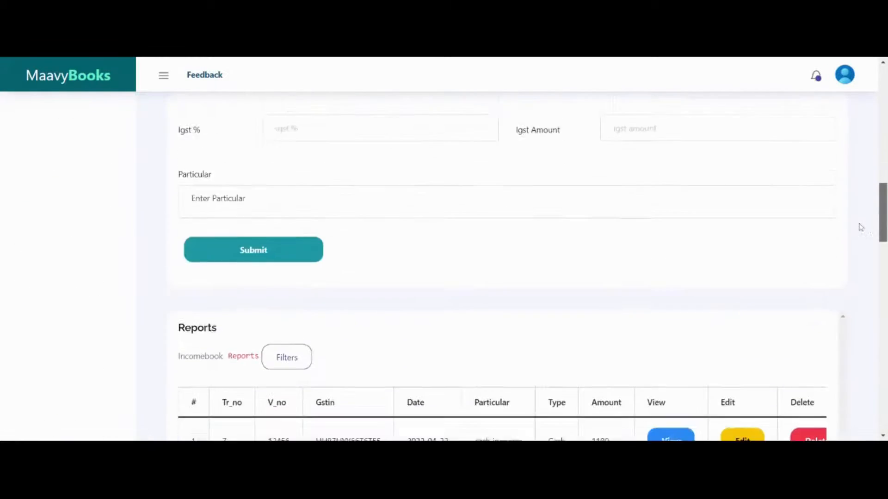
scroll(861, 227, "down", 15)
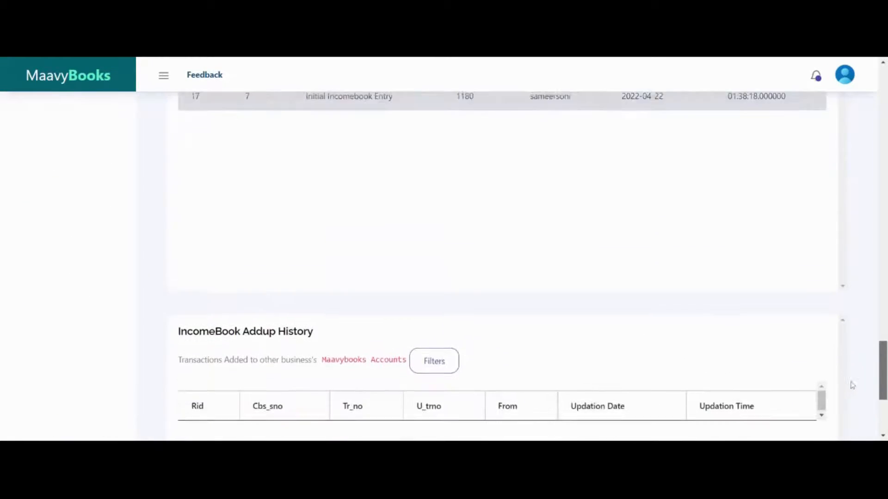
scroll(853, 385, "up", 10)
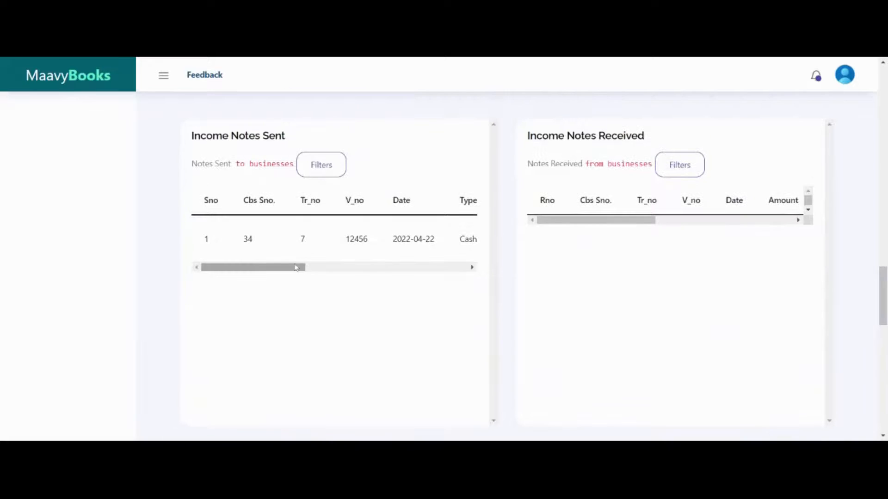
left_click_drag(296, 268, 466, 280)
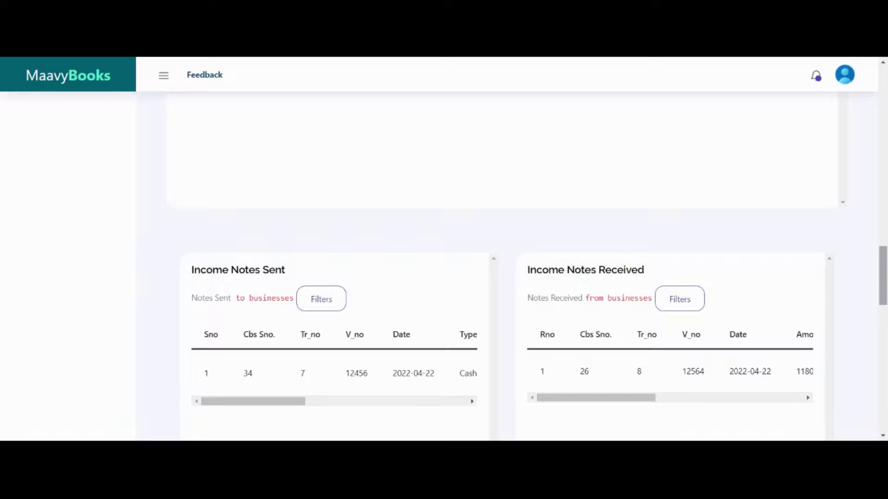
Step: Add the received income note to the incomes with type Bank and bank ICICI, and close the add-up form
scroll(886, 240, "down", 1)
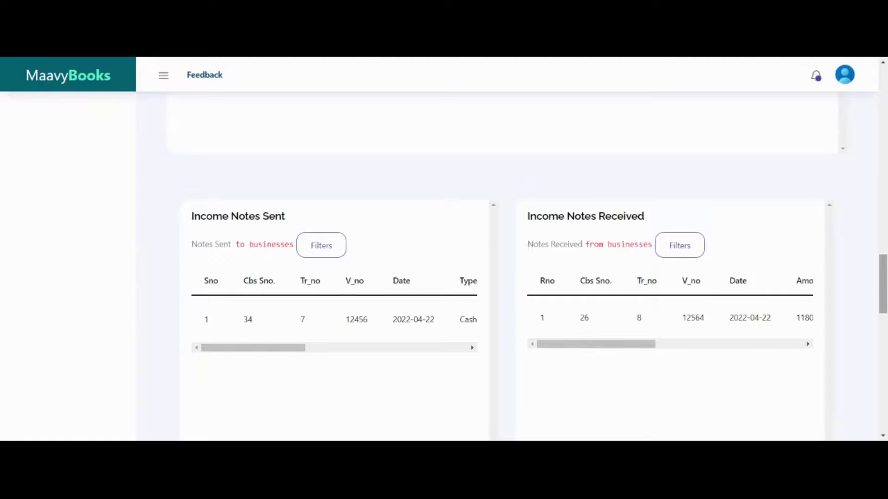
left_click_drag(600, 345, 753, 347)
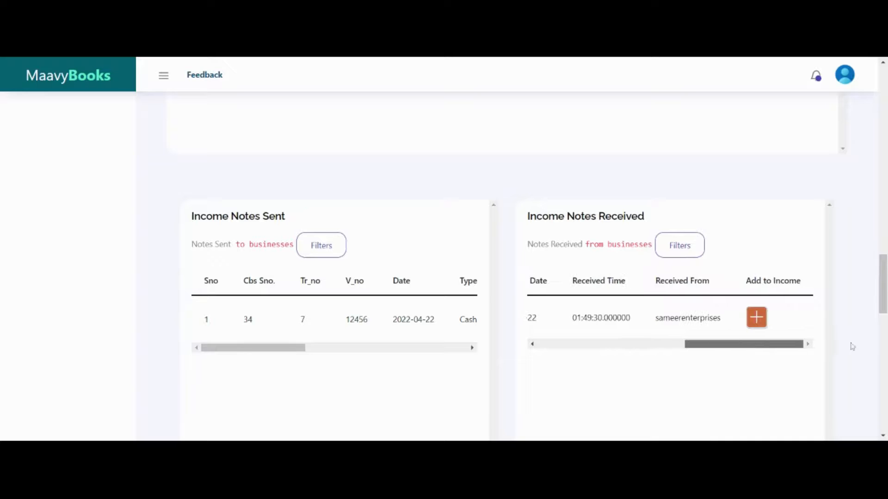
left_click_drag(852, 347, 875, 345)
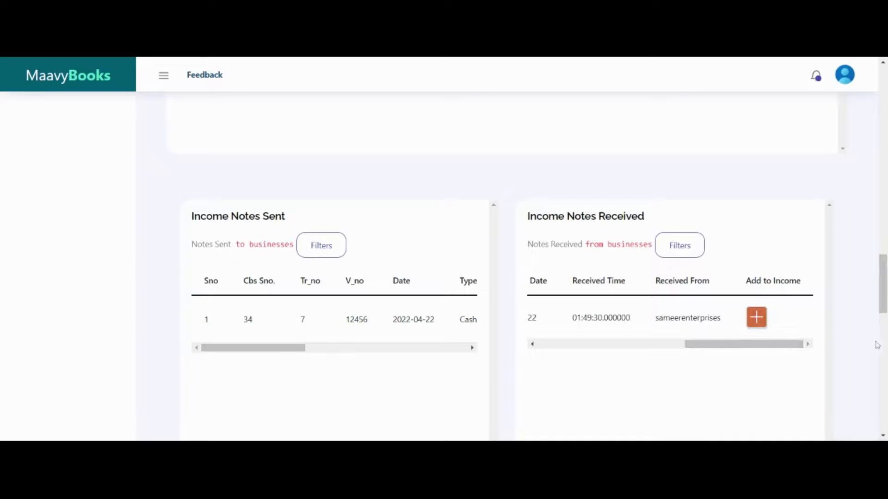
left_click(756, 319)
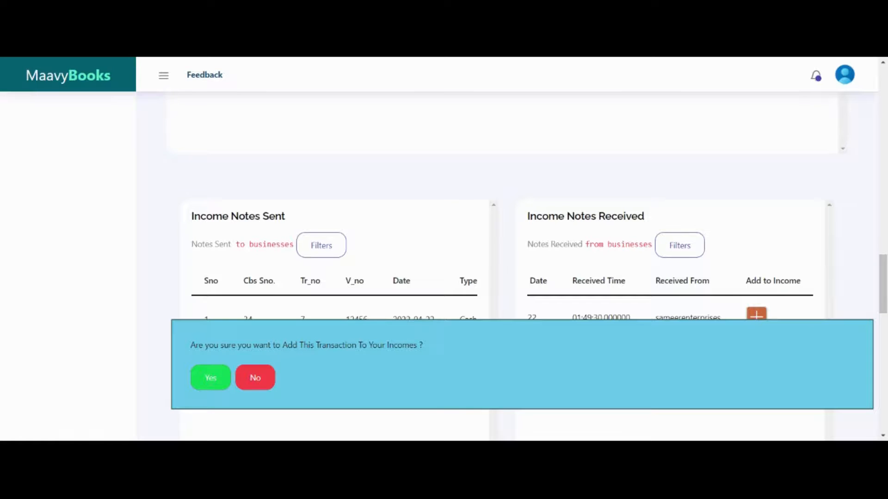
left_click(211, 378)
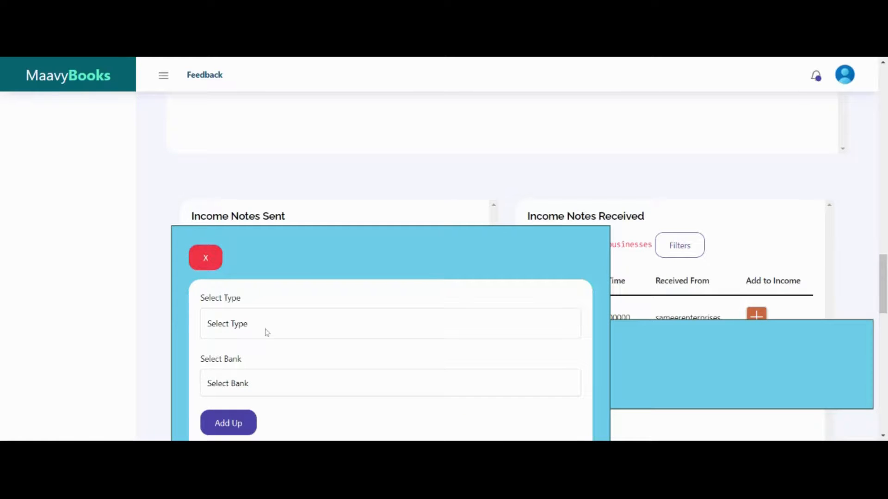
left_click(235, 372)
left_click(236, 400)
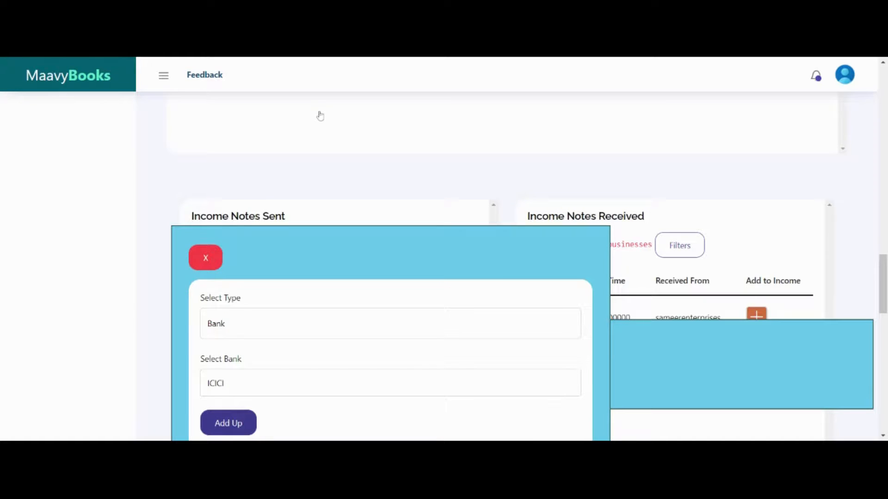
left_click(203, 258)
left_click(263, 384)
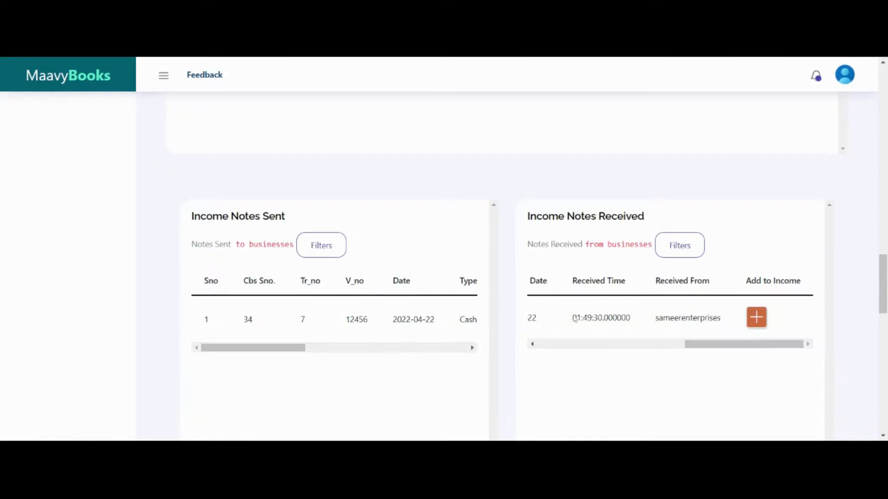
Step: Edit the "Incomebook Entry from Received" bank entry, setting its SGST and CGST rates to 9%, and submit it
left_click_drag(874, 281, 880, 240)
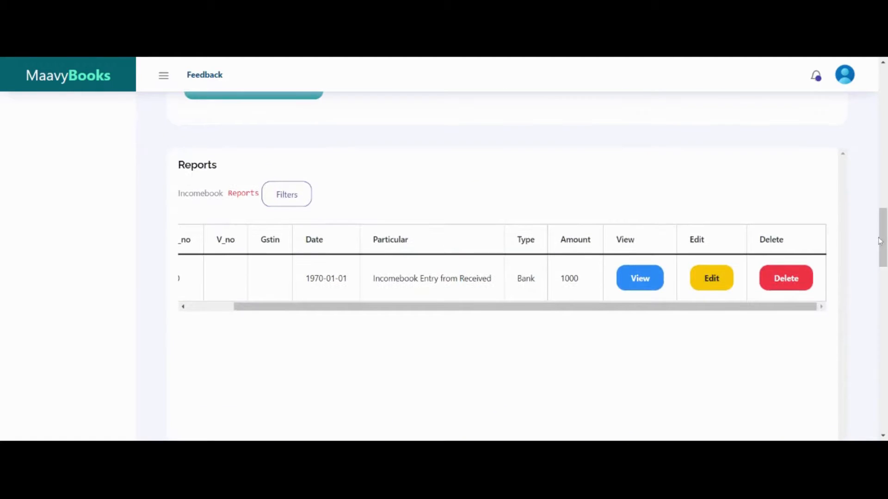
left_click(711, 278)
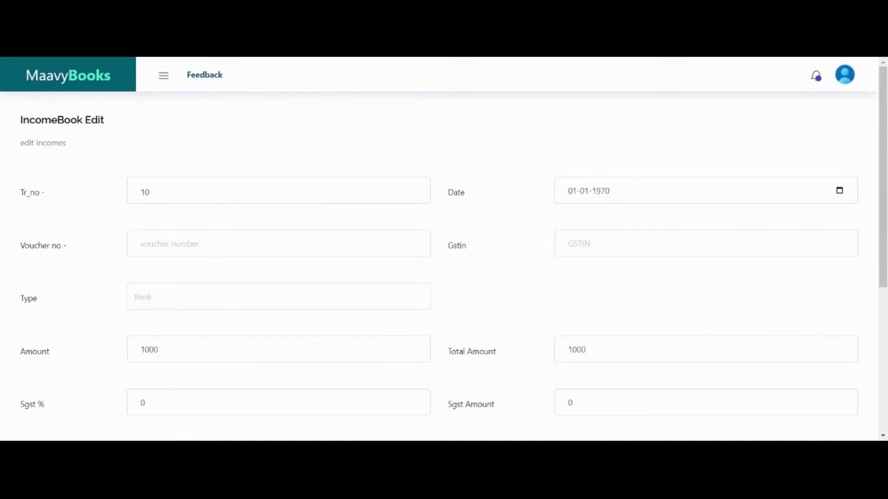
scroll(860, 294, "down", 3)
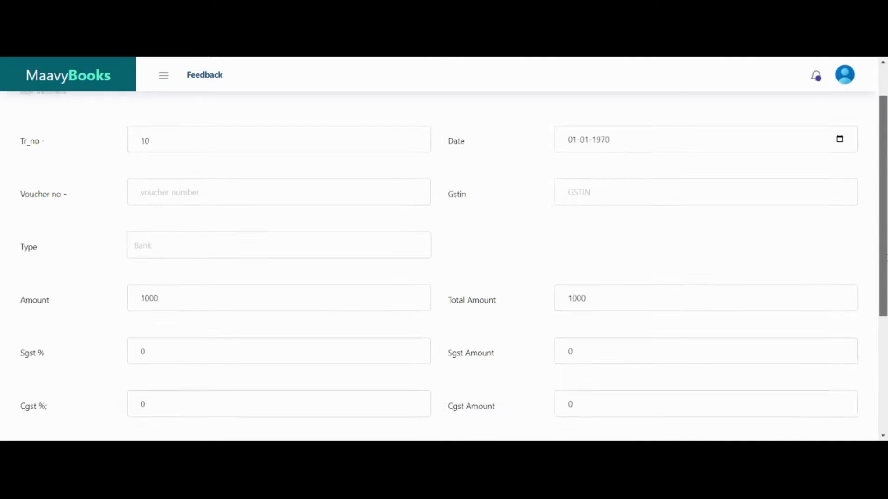
type("9")
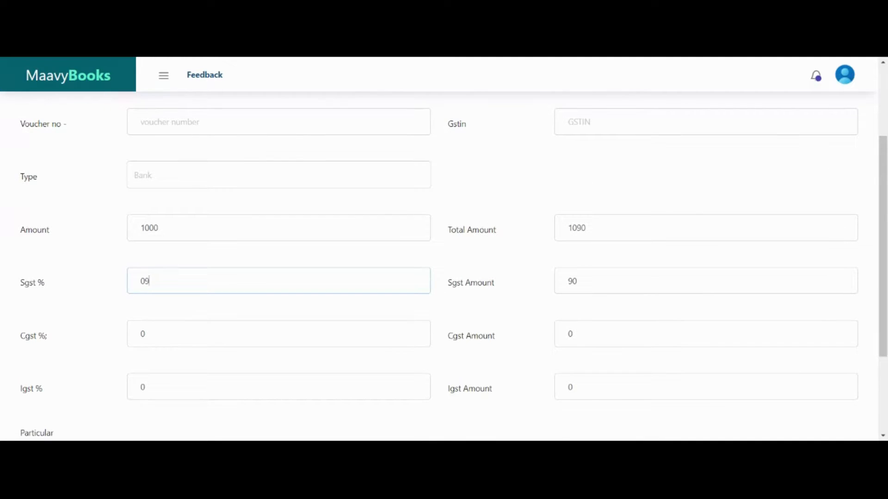
type("9")
scroll(444, 267, "down", 3)
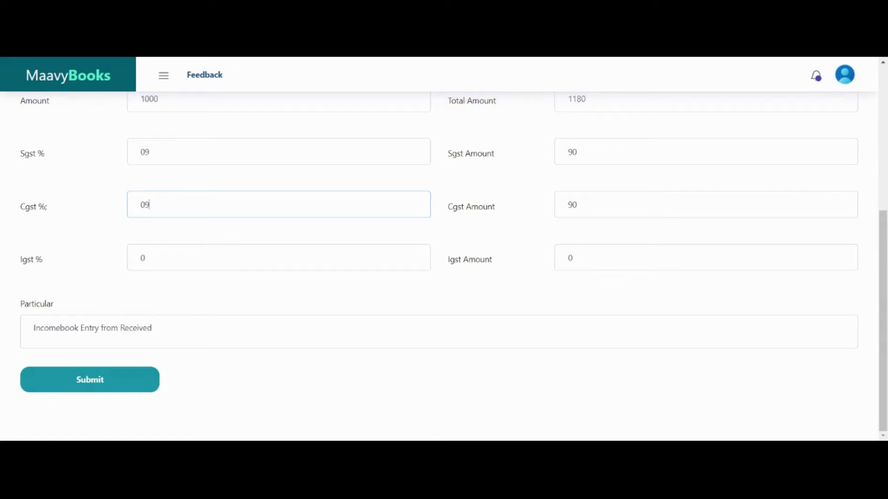
left_click(99, 383)
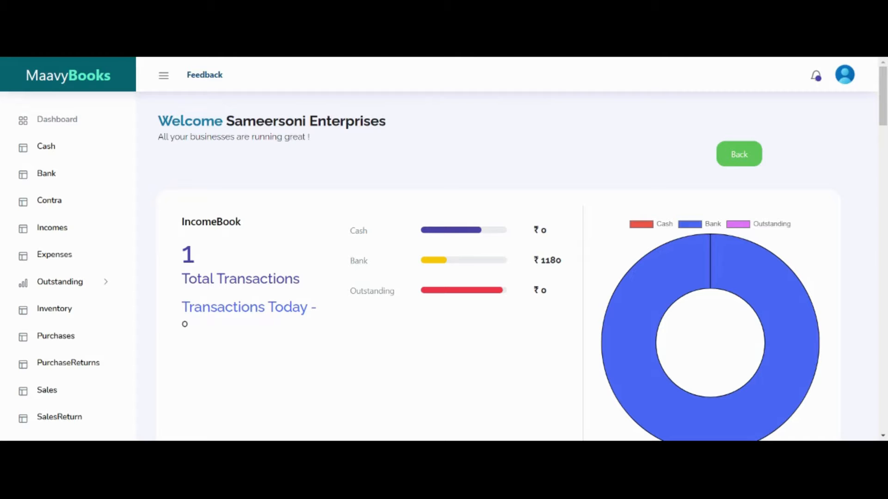
Step: Delete the "Incomebook Entry from Received" transaction from the IncomeBook reports and return to the IncomeBook summary
left_click_drag(883, 108, 854, 273)
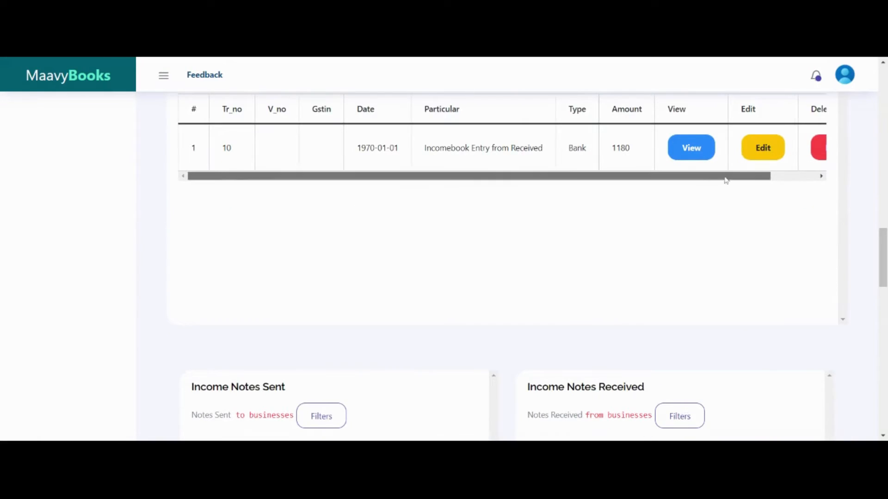
left_click_drag(726, 180, 778, 166)
left_click(777, 142)
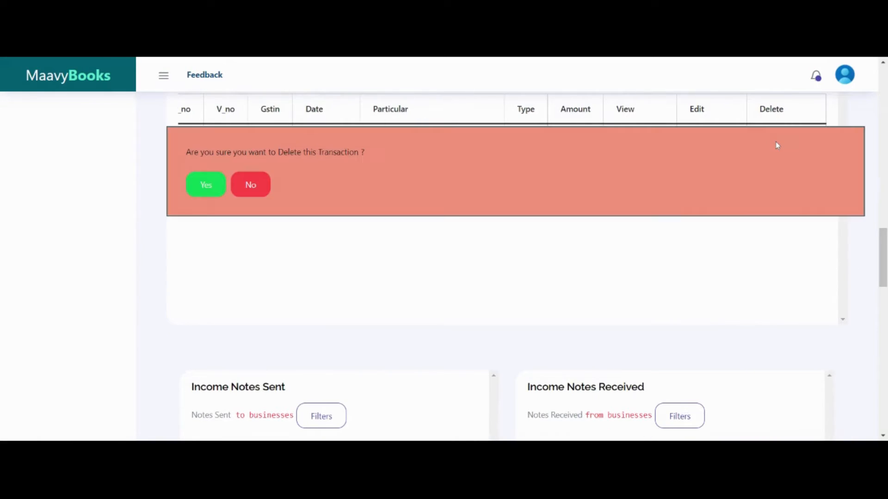
left_click(215, 193)
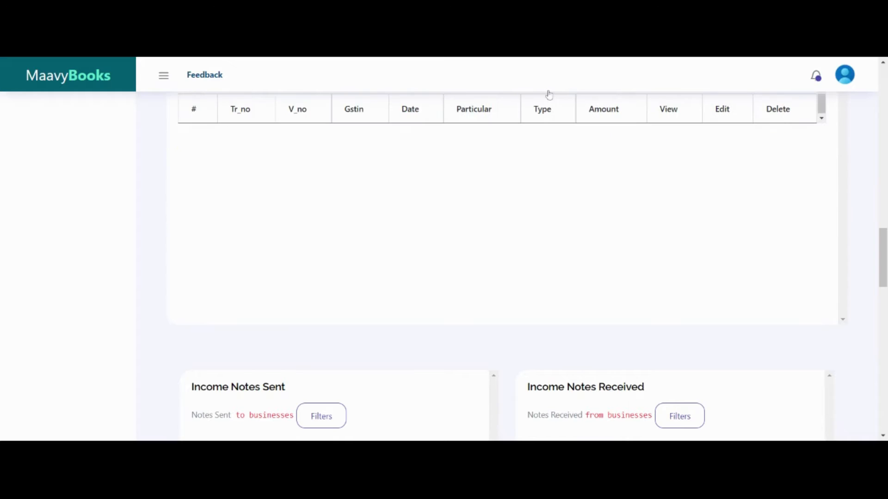
scroll(549, 95, "up", 8)
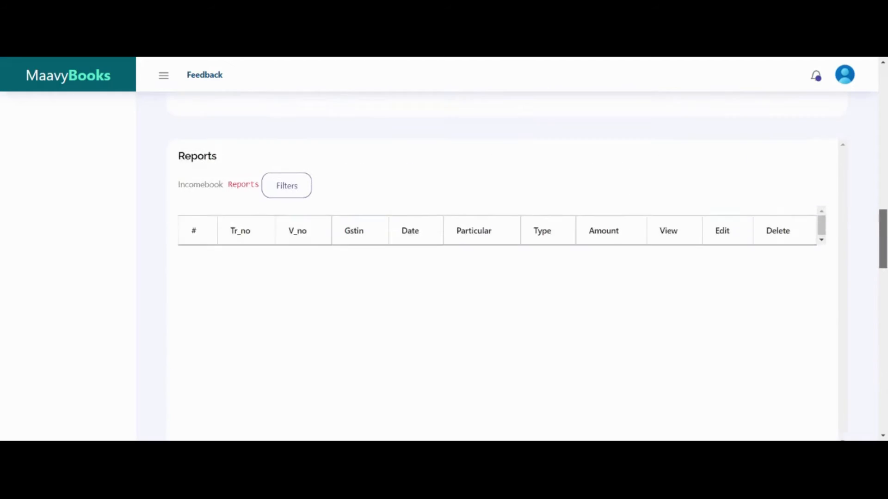
left_click_drag(884, 209, 886, 95)
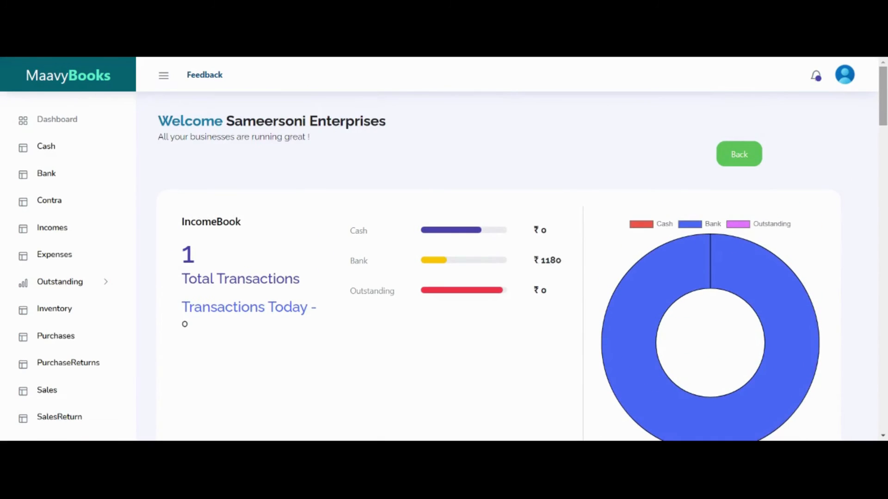